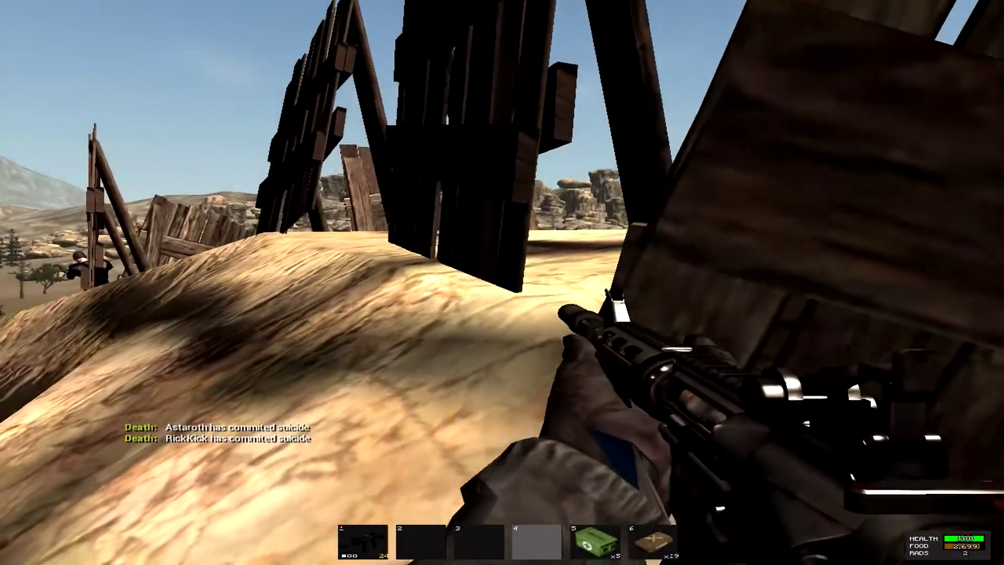
right_click(502, 282)
click(502, 283)
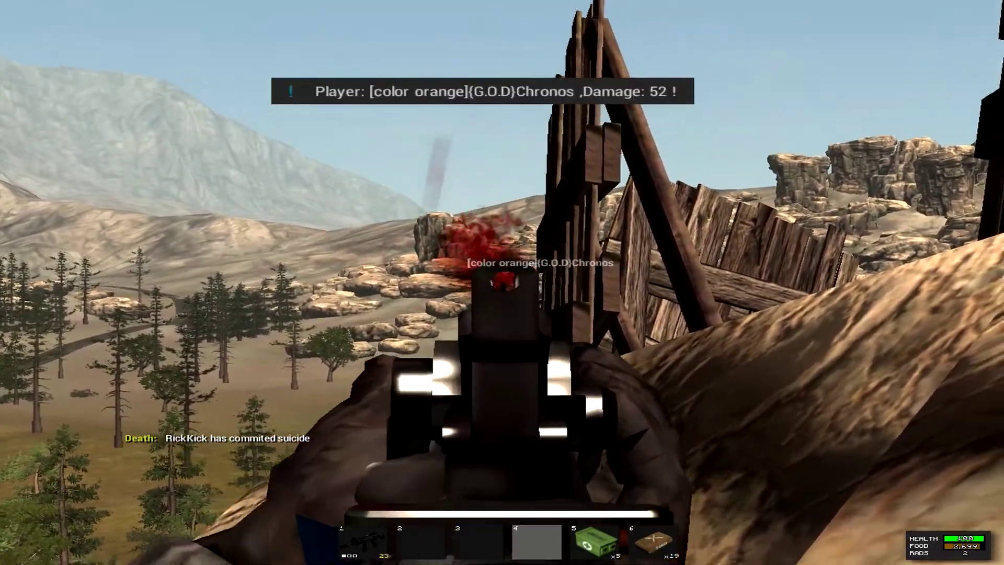
click(502, 282)
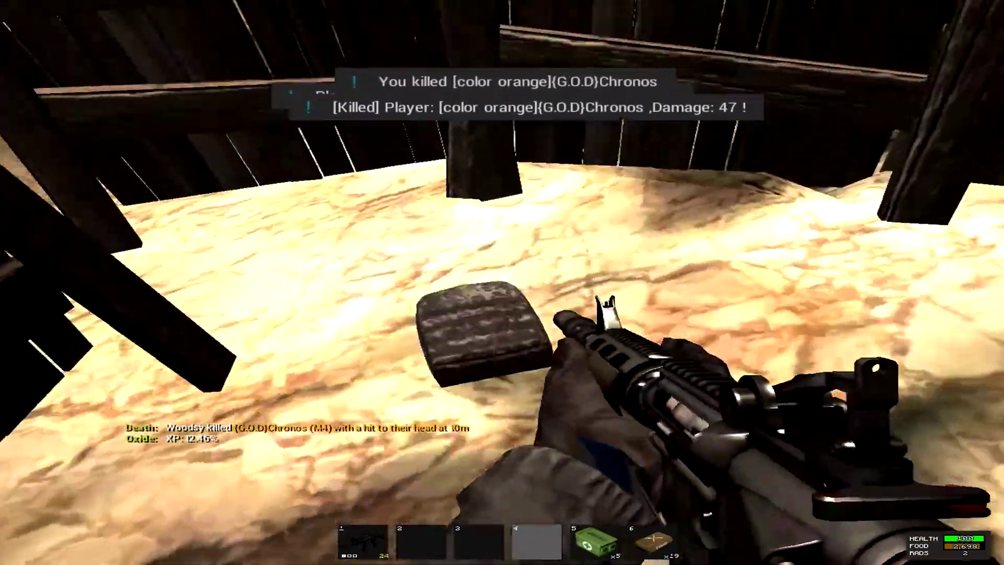
key(e)
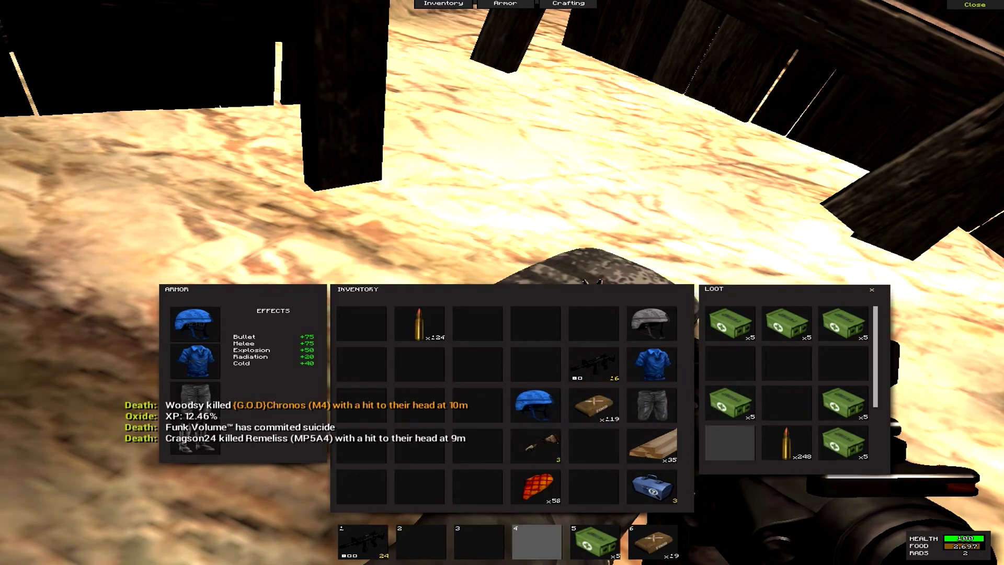
scroll(792, 384, down, 3)
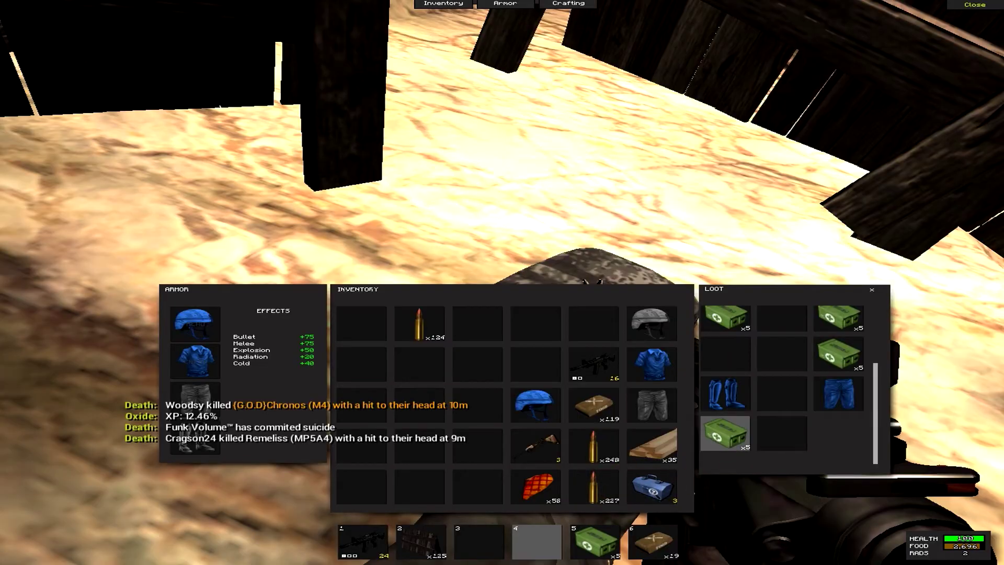
key(Tab)
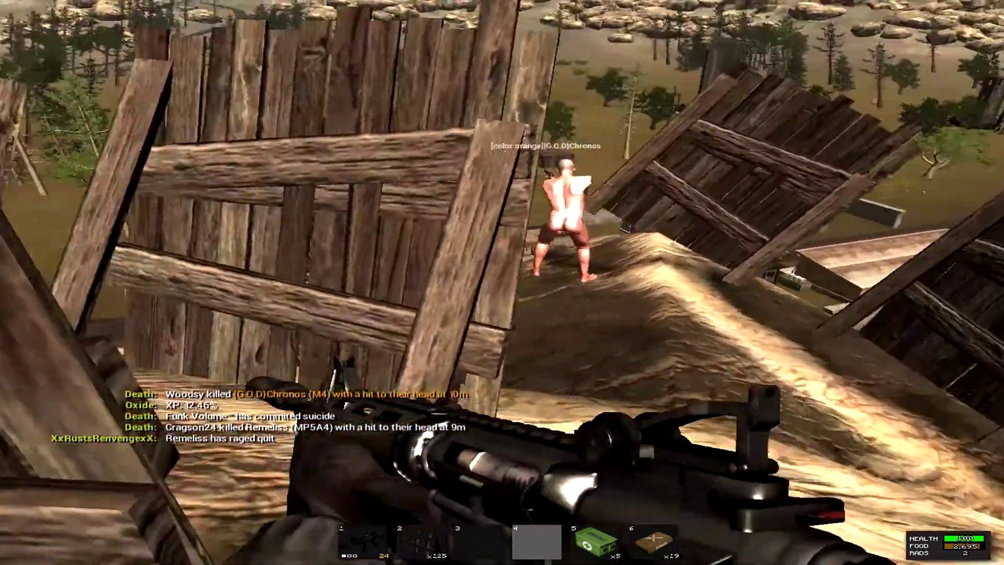
click(502, 282)
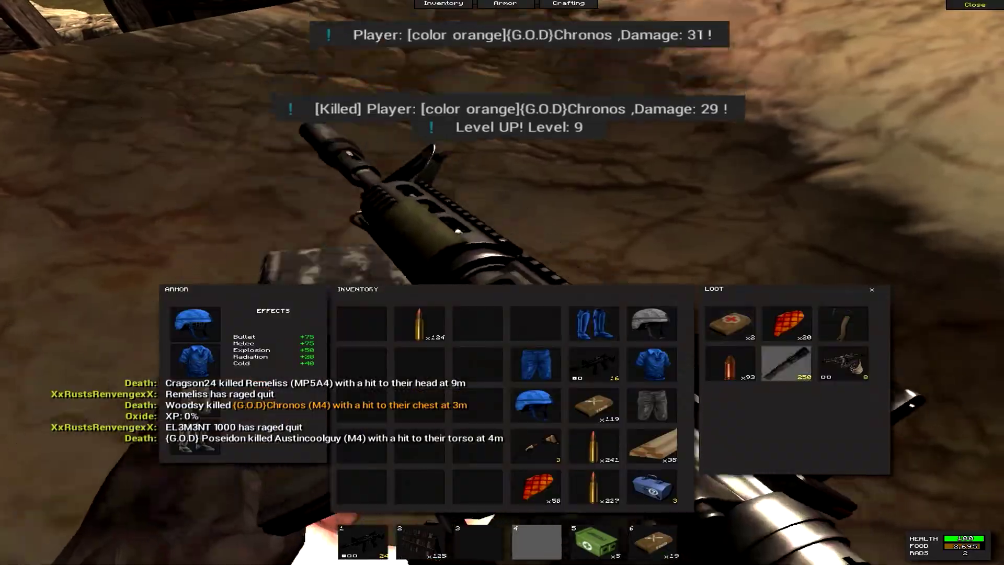
key(Tab)
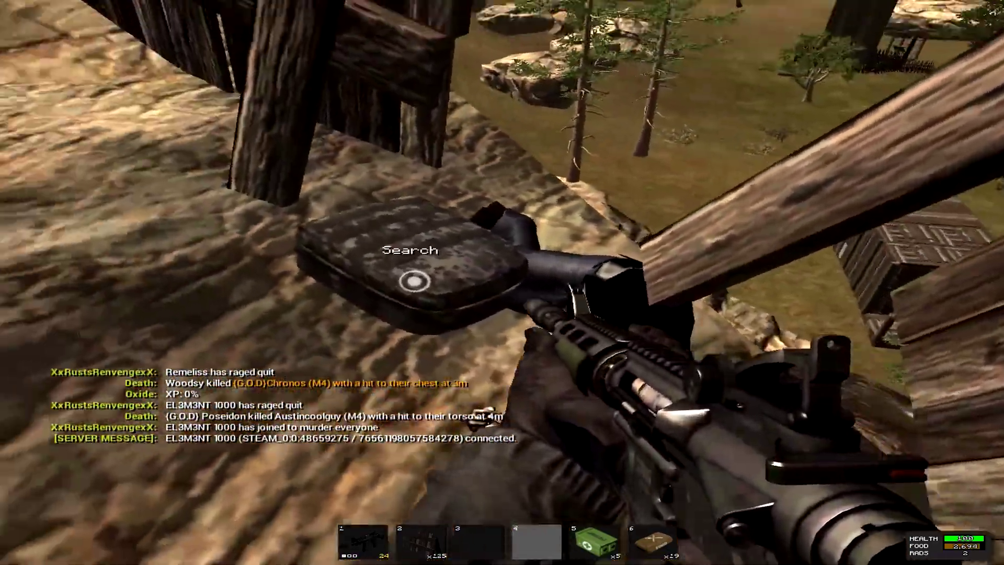
key(Tab)
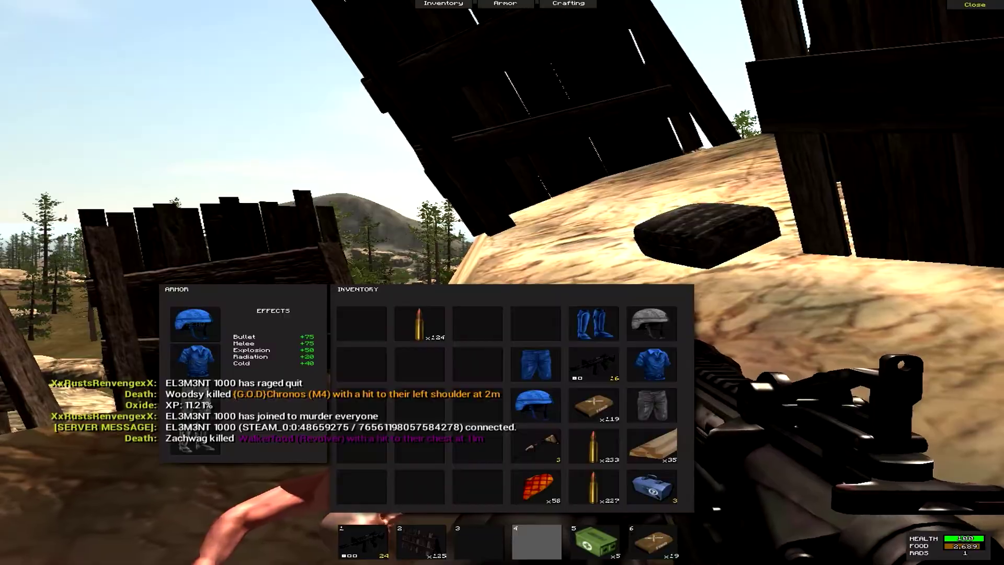
key(Tab)
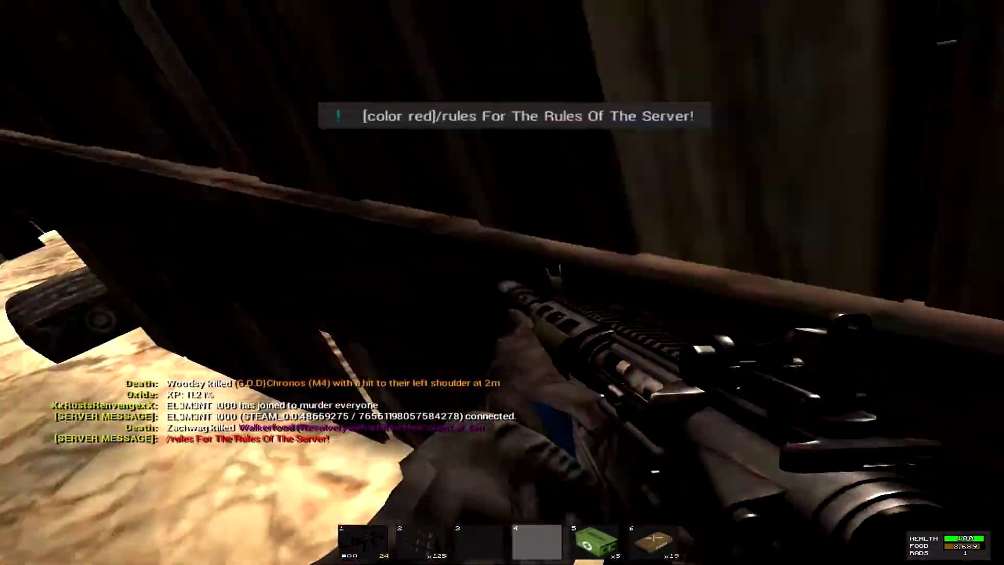
key(e)
key(Tab)
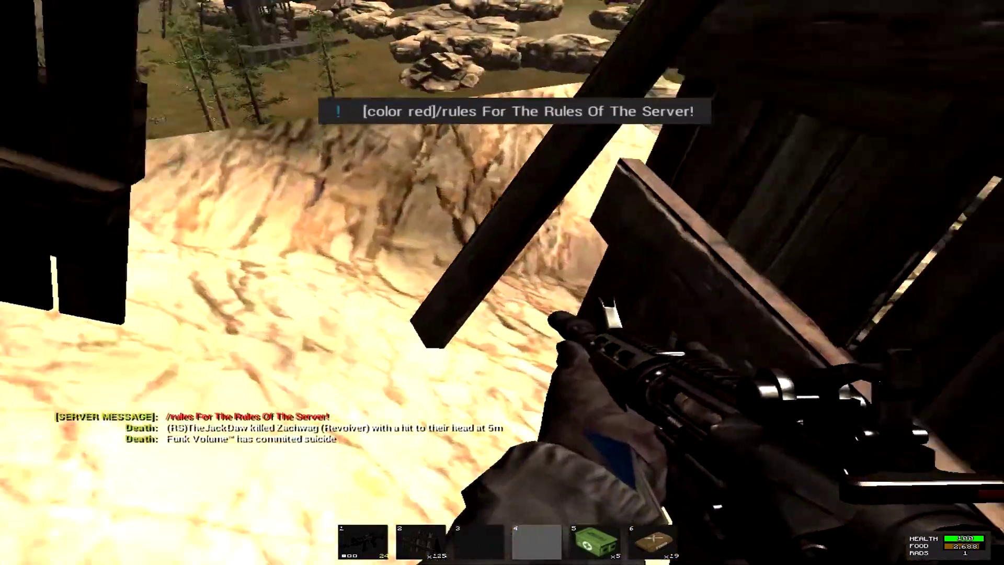
key(e)
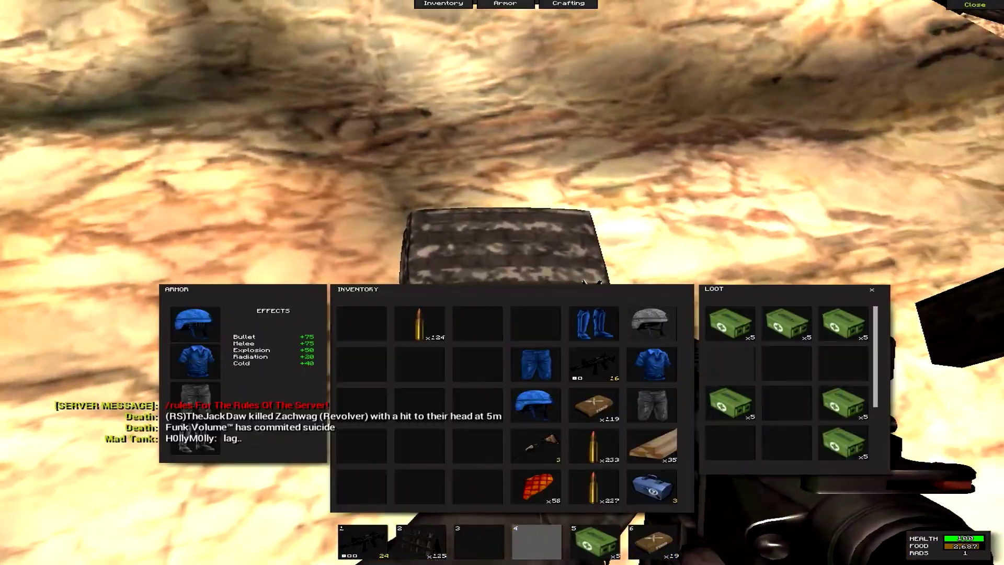
key(Tab)
key(Tab)
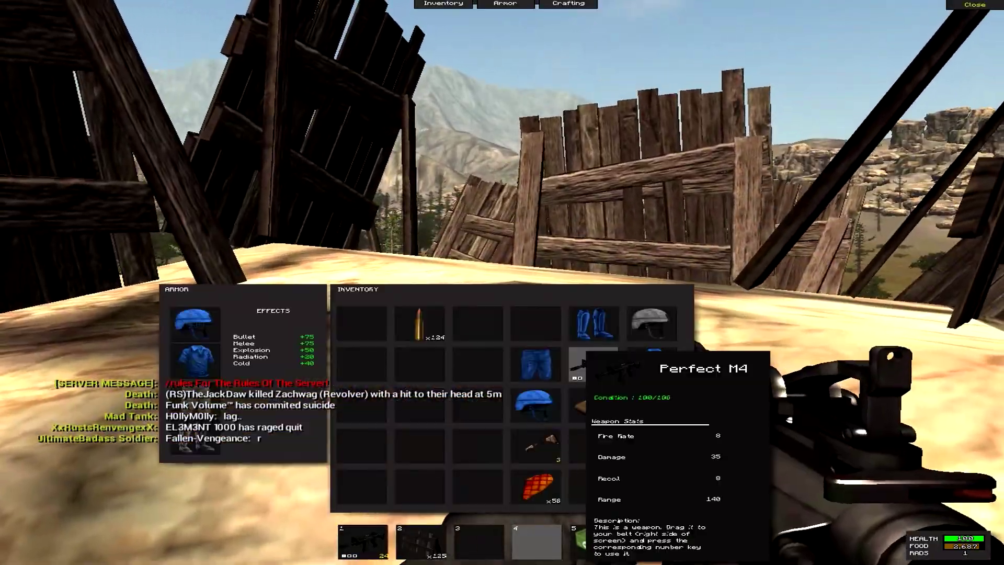
key(Tab)
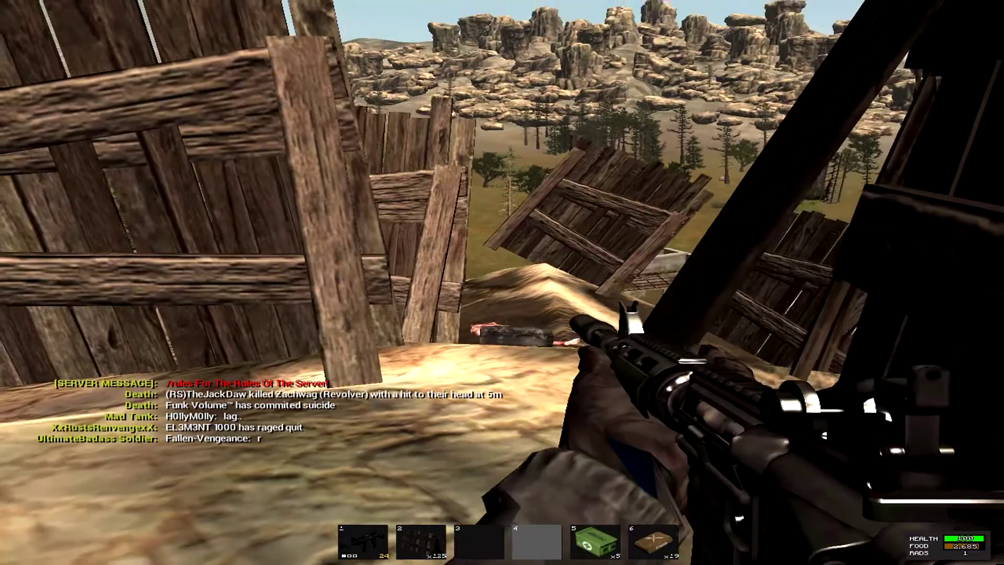
right_click(502, 283)
right_click(502, 283)
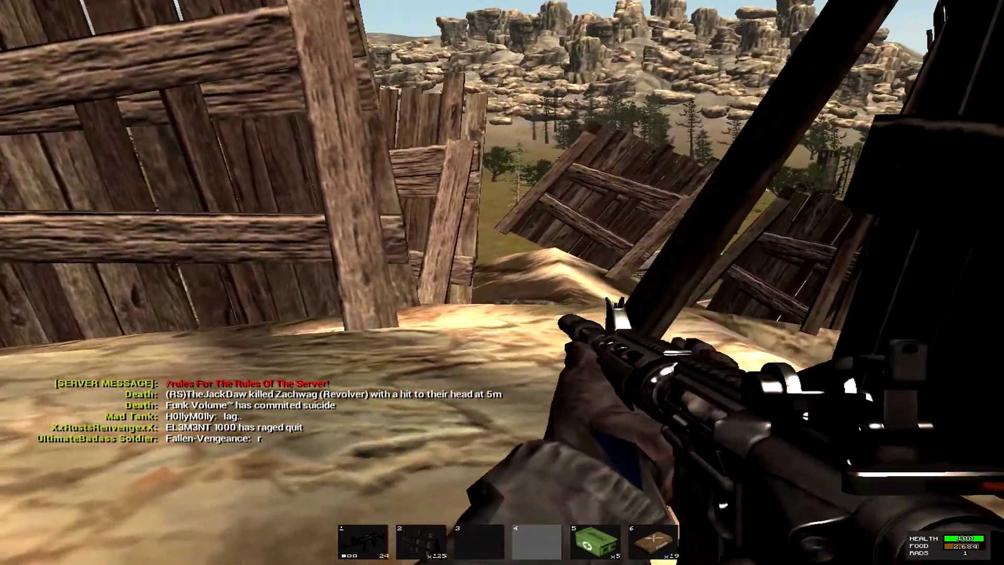
key(w)
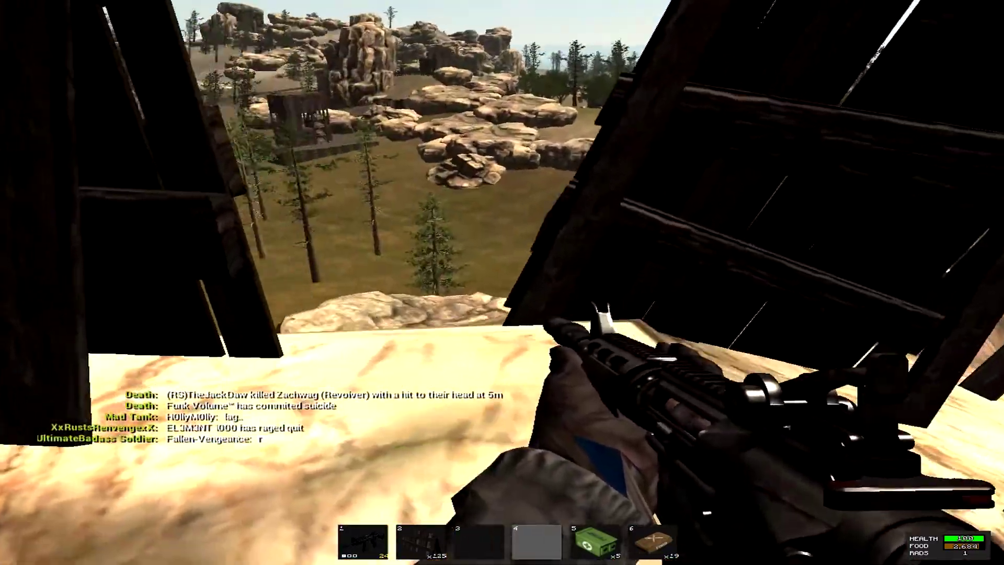
key(w)
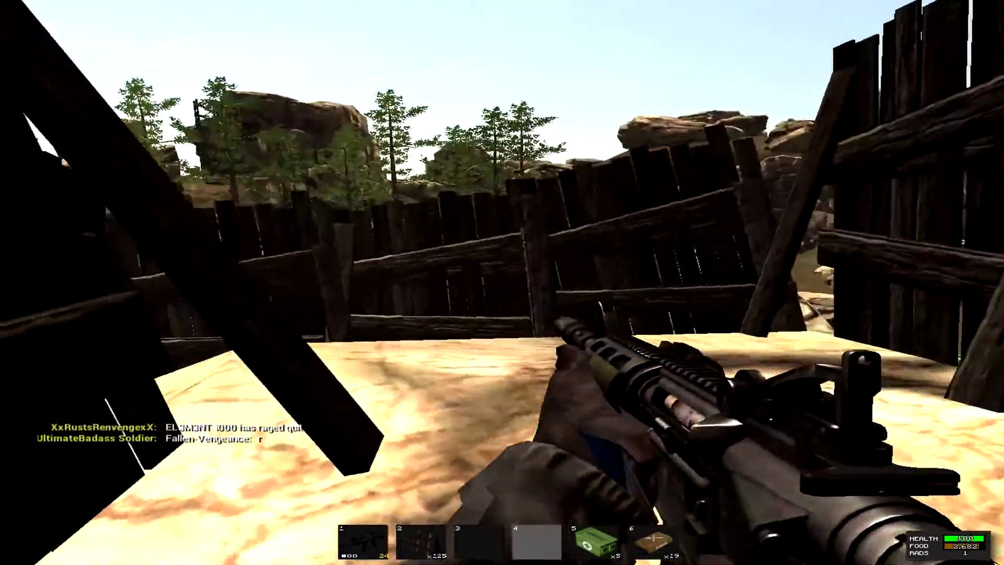
key(w)
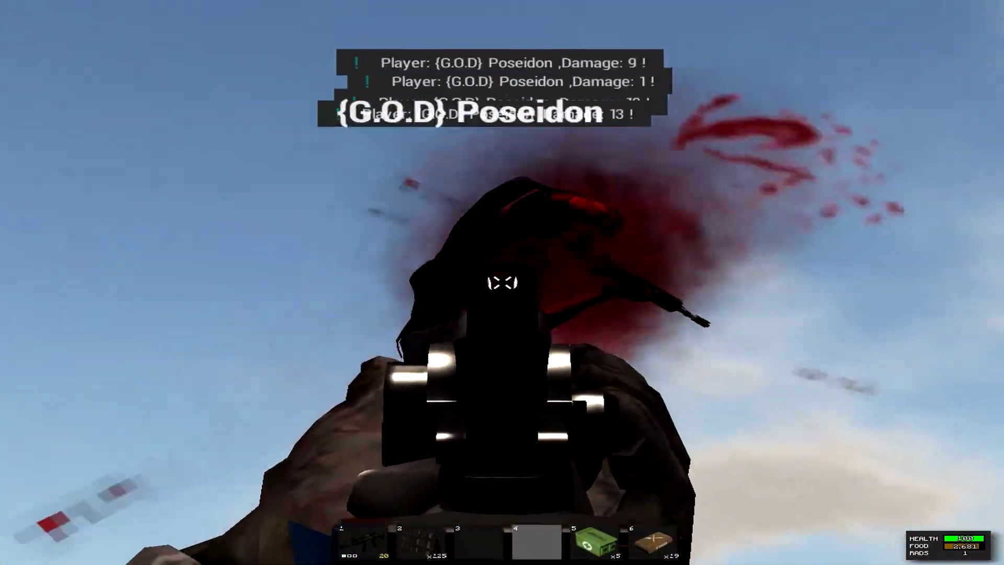
click(502, 283)
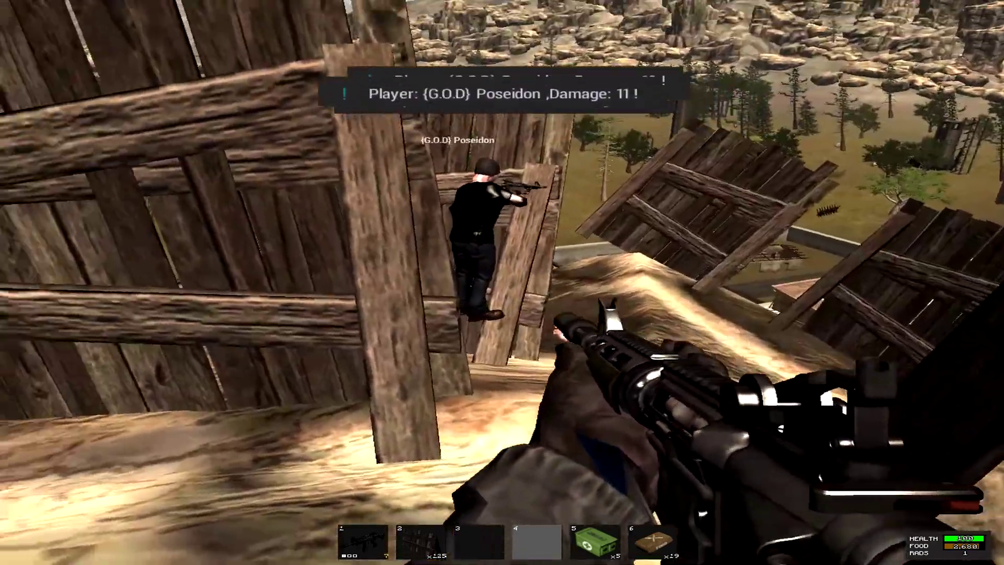
click(495, 306)
key(r)
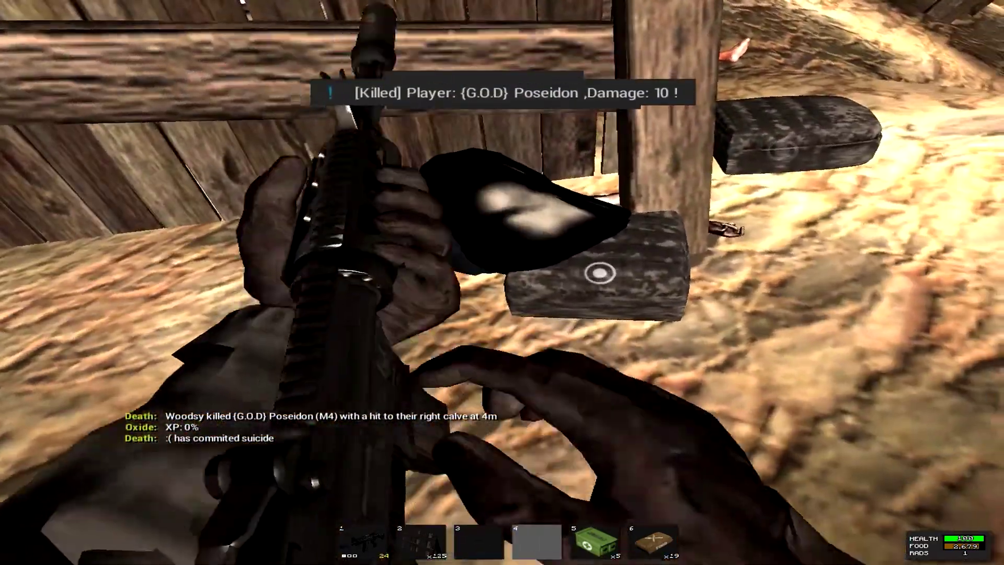
key(e)
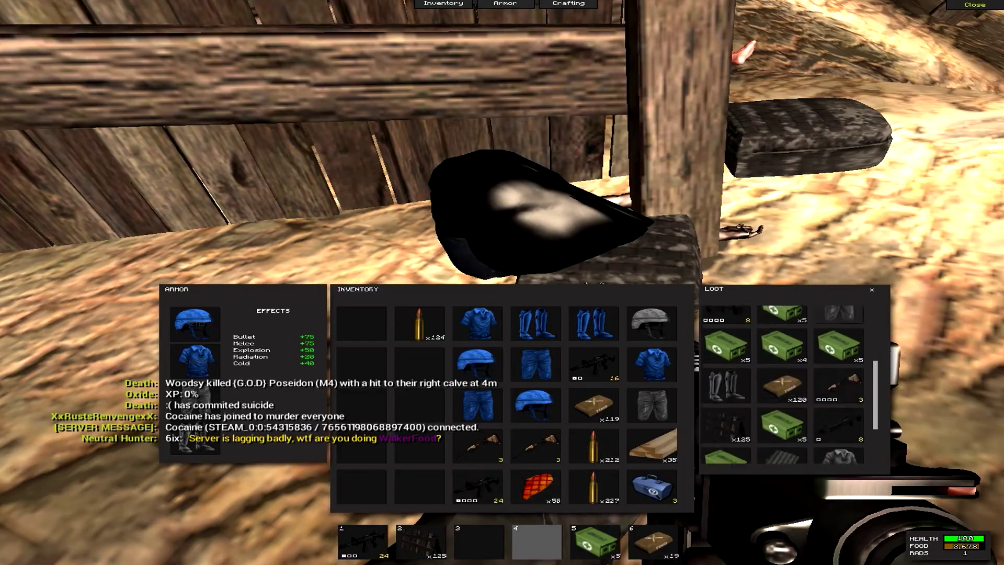
key(Tab)
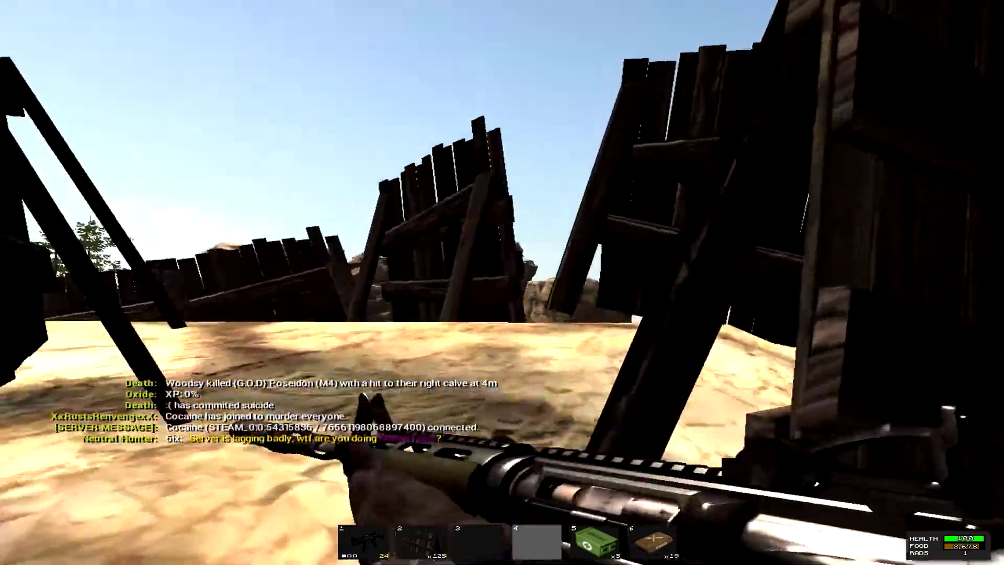
key(w)
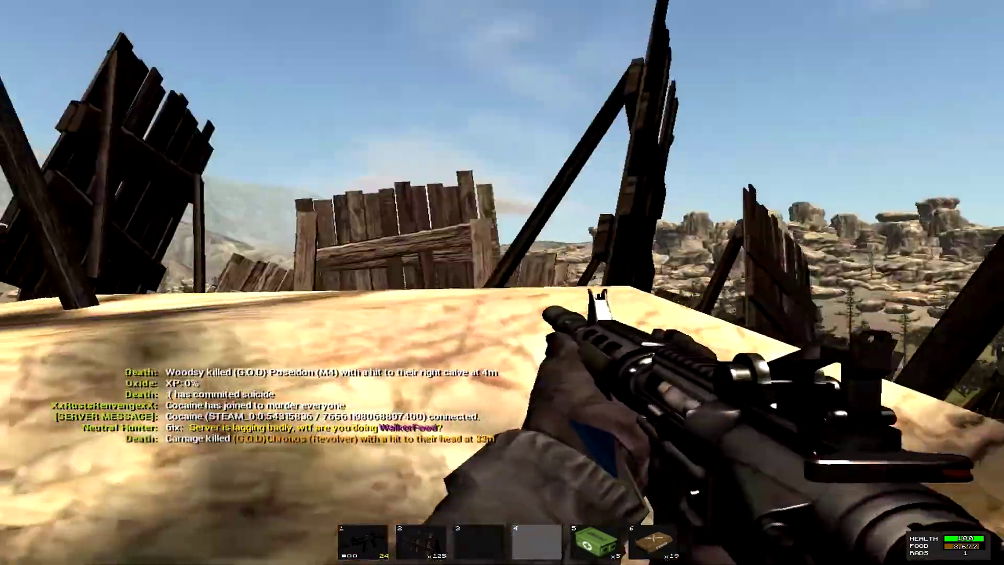
key(w)
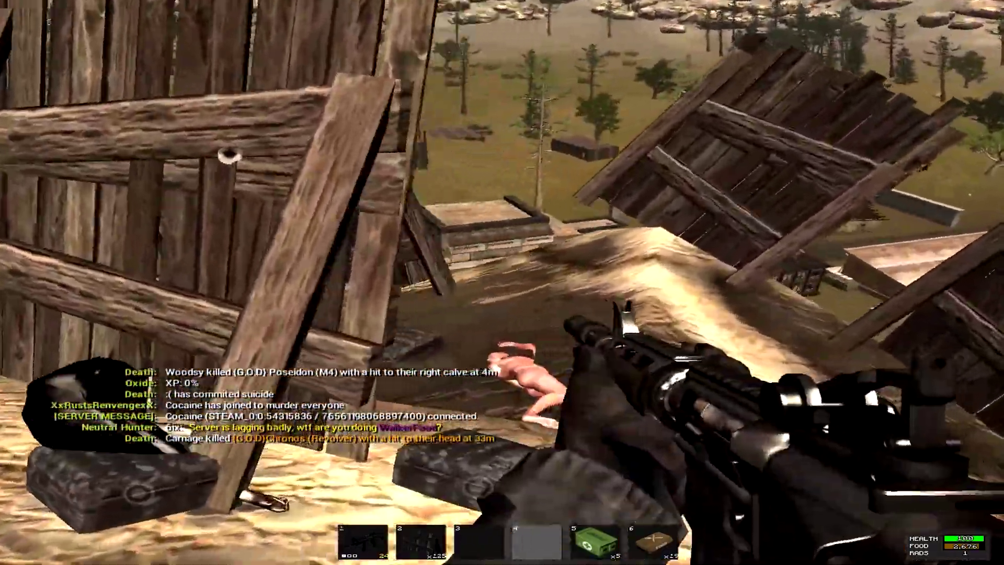
key(w)
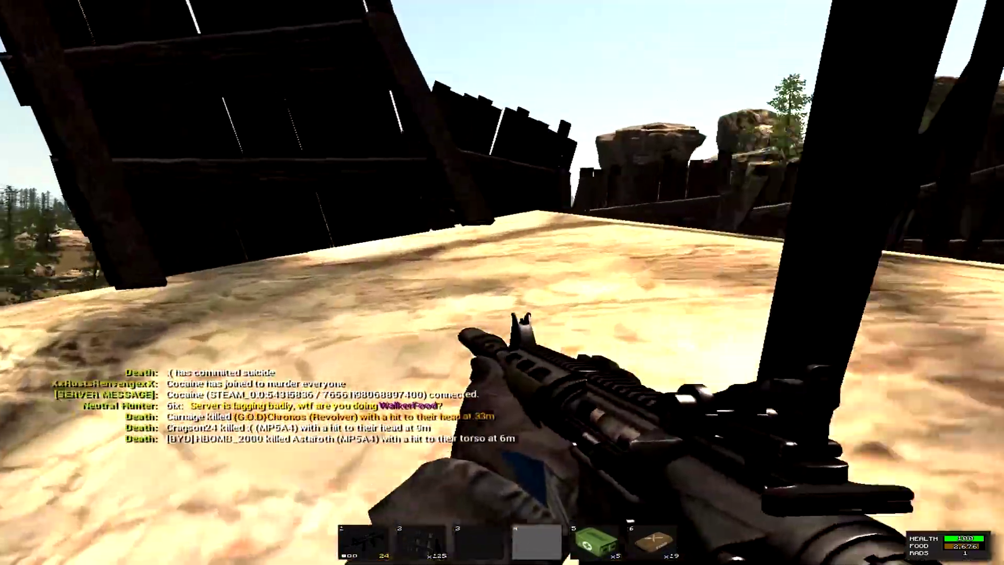
key(w)
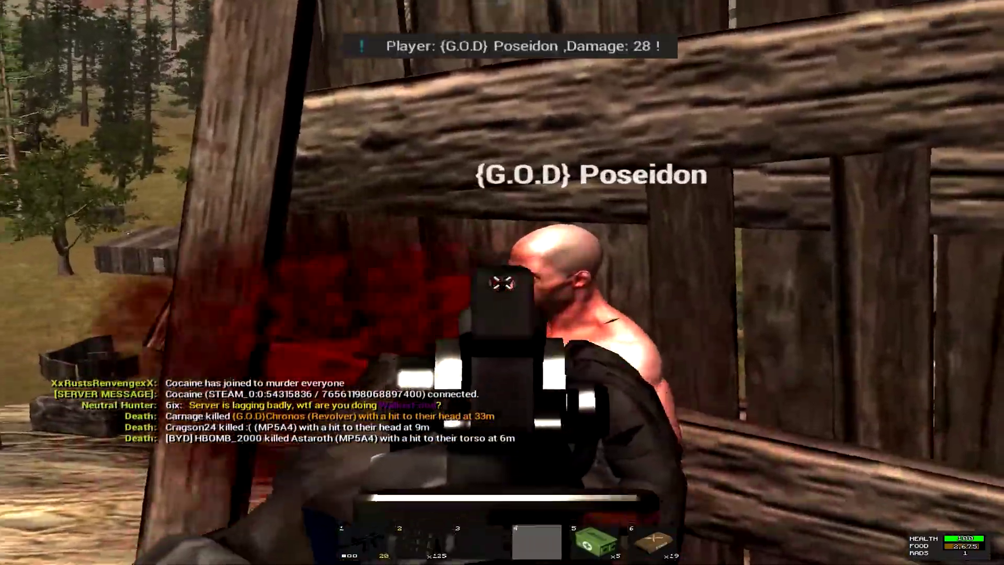
click(502, 282)
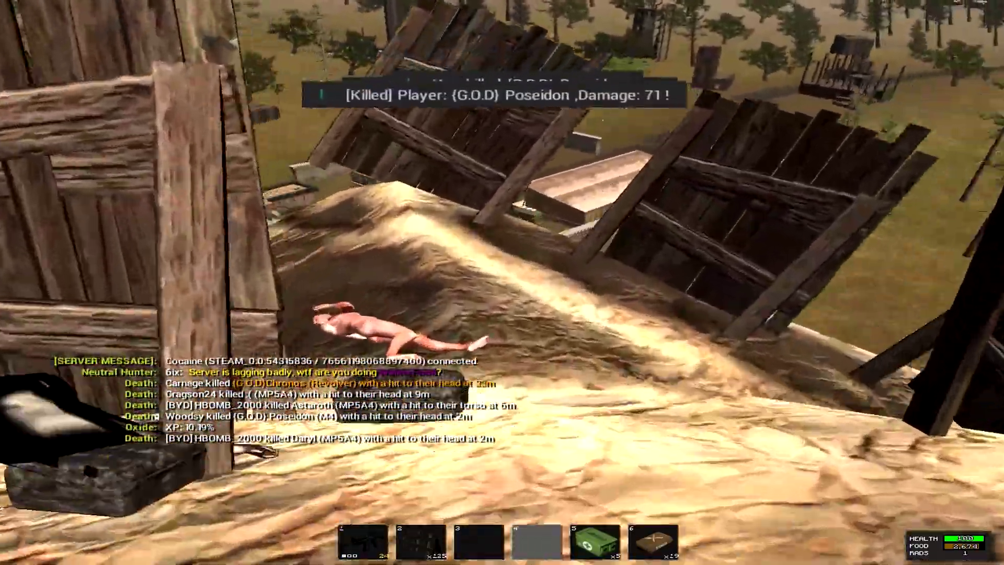
key(w)
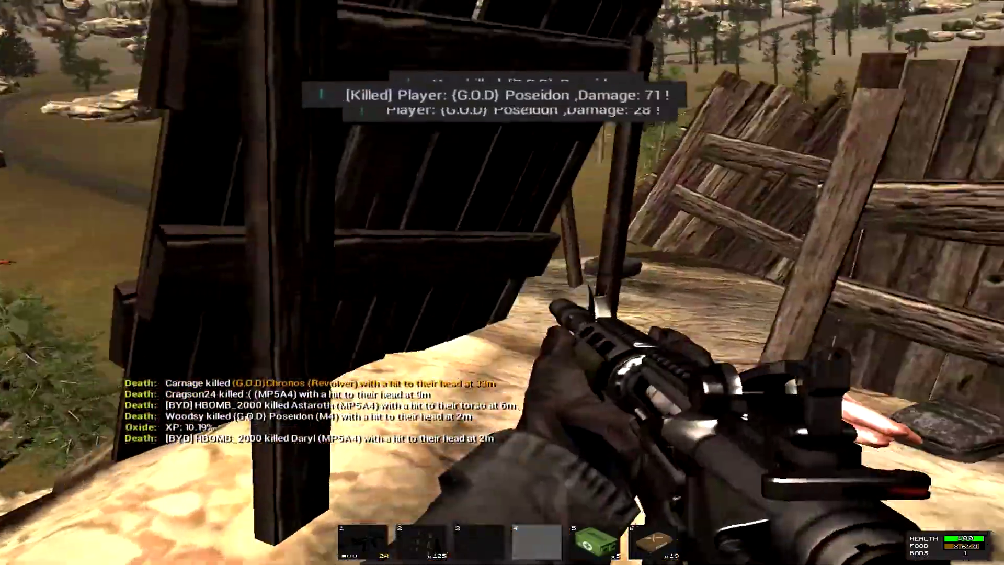
key(Escape)
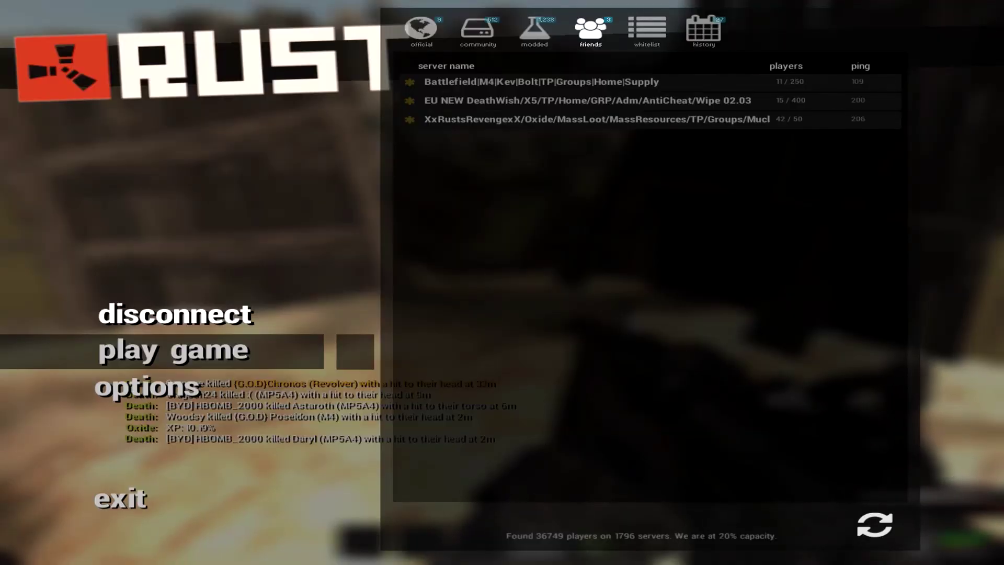
key(Escape)
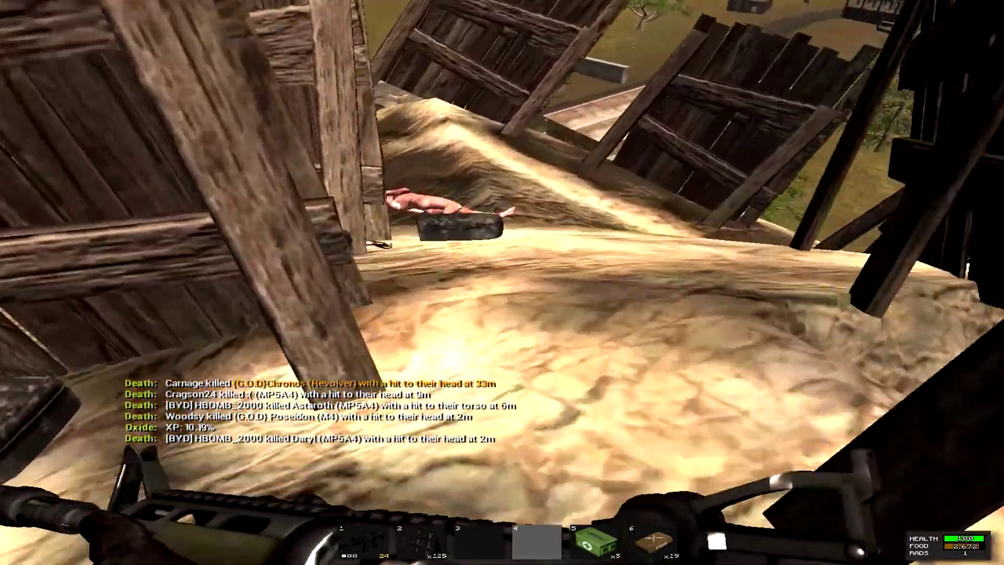
key(w)
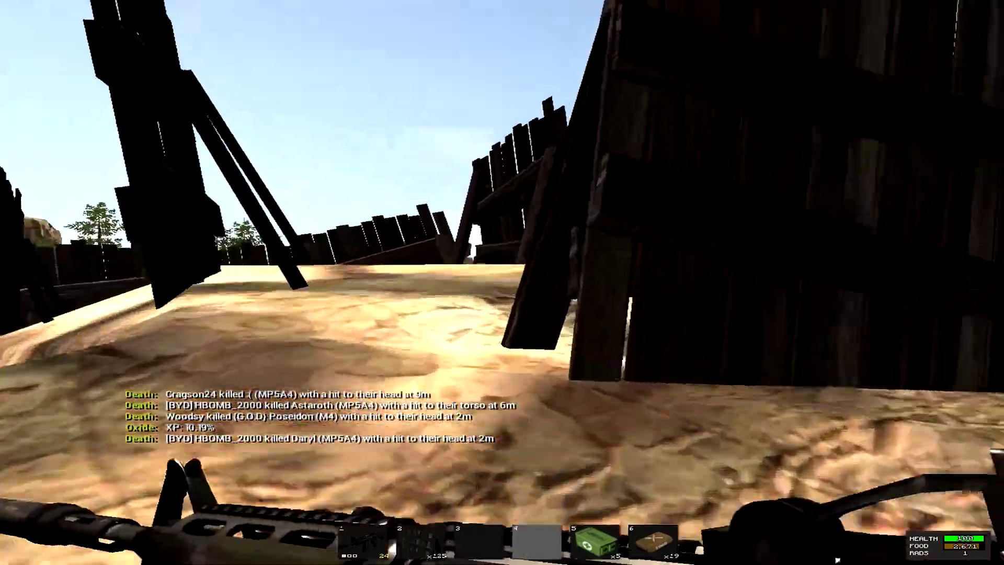
key(w)
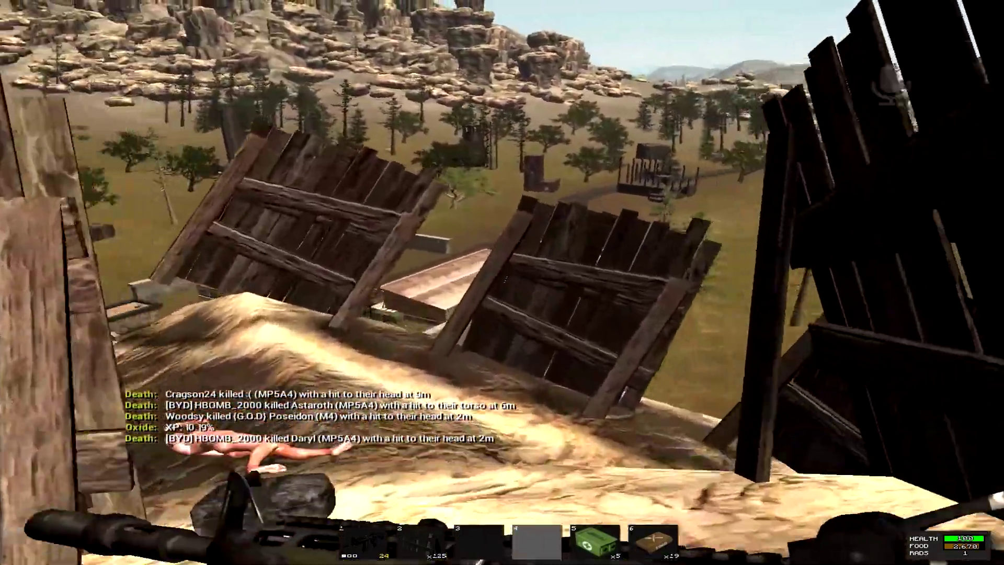
click(502, 282)
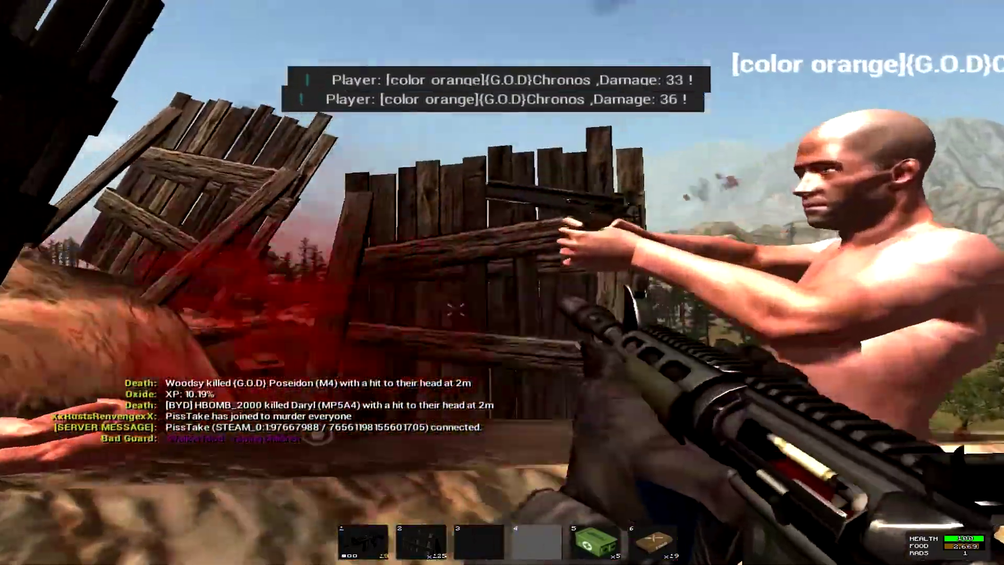